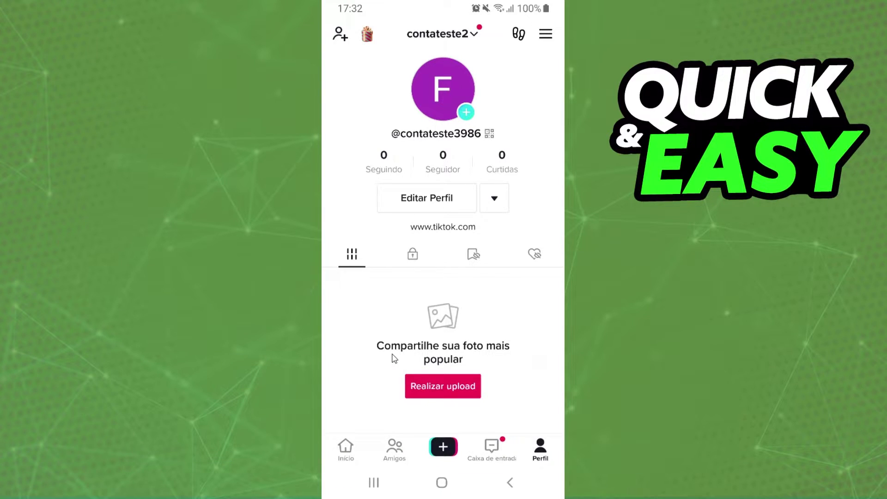
Leave TikTok for the home screen and launch the Play Store from the previous page.
{"action": "left_click", "coordinate": [441, 482]}
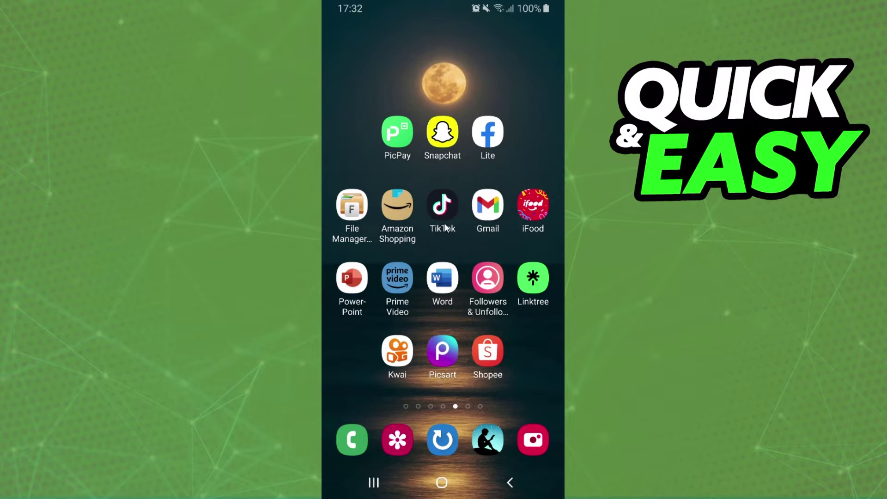
{"action": "left_click_drag", "start_coordinate": [495, 357], "coordinate": [547, 333]}
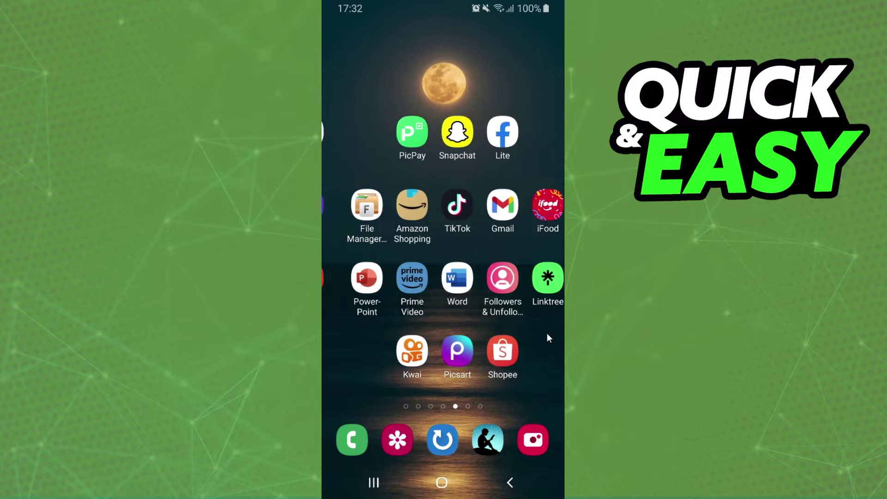
{"action": "left_click", "coordinate": [448, 279]}
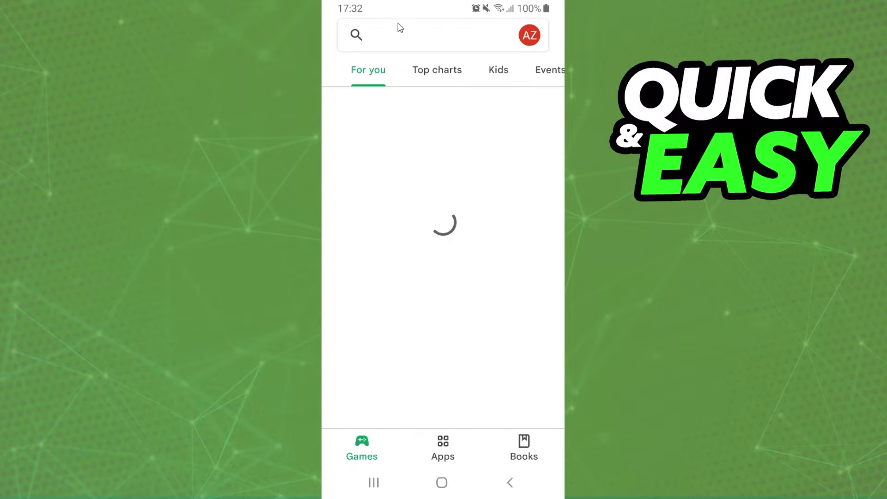
Search the Play Store for 'stay free' to find StayFree - Screen Time.
{"action": "left_click", "coordinate": [419, 36]}
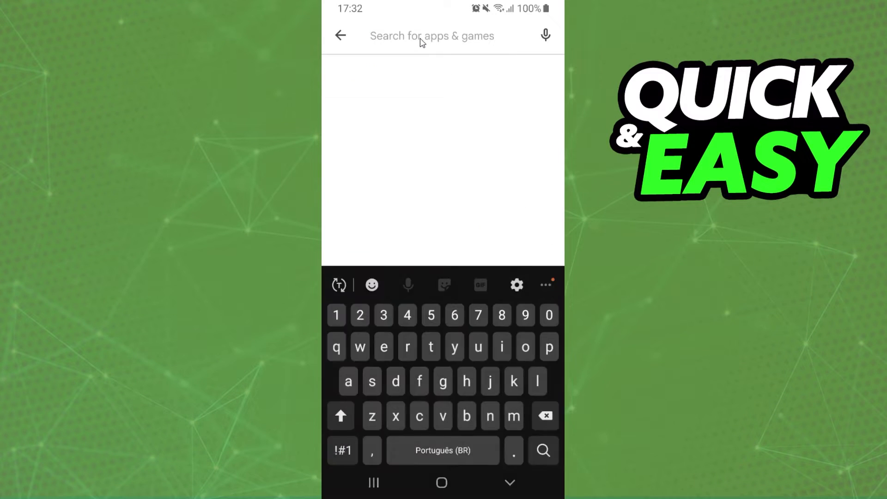
{"action": "left_click", "coordinate": [372, 374]}
{"action": "left_click", "coordinate": [430, 340]}
{"action": "type", "text": "sta"}
{"action": "left_click", "coordinate": [348, 375]}
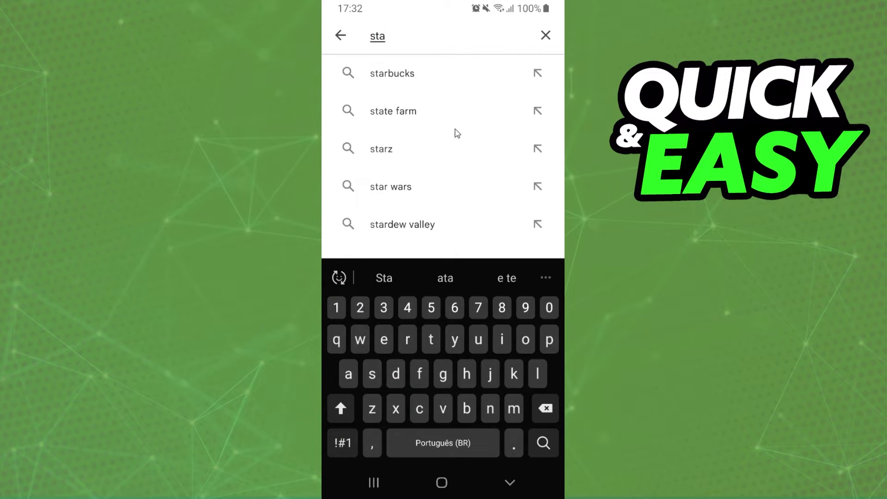
{"action": "left_click", "coordinate": [455, 340]}
{"action": "left_click", "coordinate": [443, 443]}
{"action": "type", "text": "y free"}
{"action": "left_click", "coordinate": [419, 374]}
{"action": "left_click", "coordinate": [407, 343]}
{"action": "left_click", "coordinate": [383, 340]}
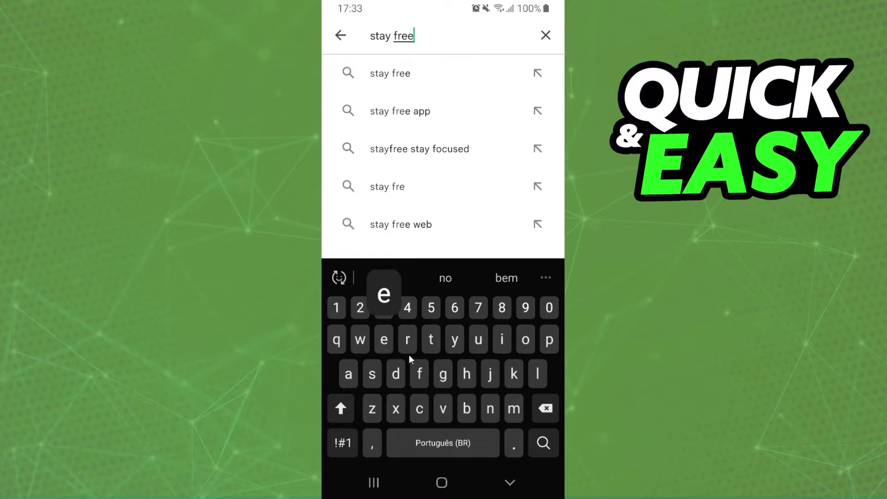
{"action": "left_click", "coordinate": [543, 443]}
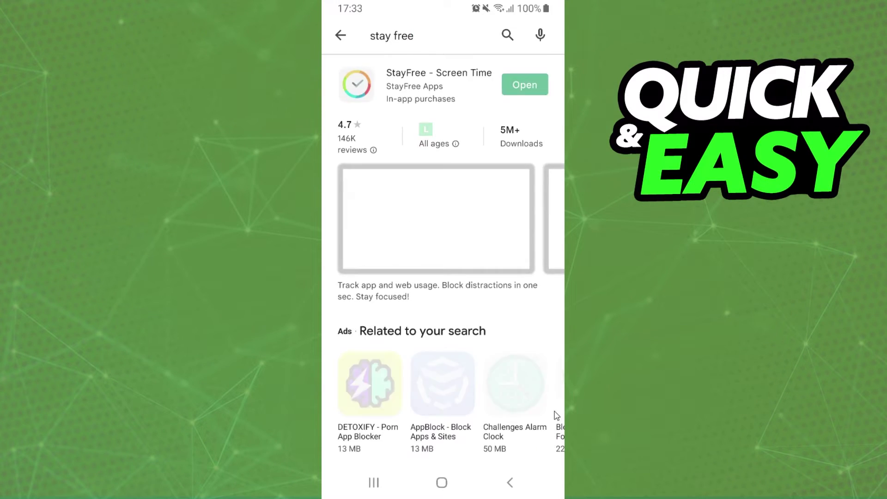
Browse StayFree's screenshots full size, including Stay Focused and Compare Yourself, then swipe the carousel.
{"action": "left_click", "coordinate": [468, 171]}
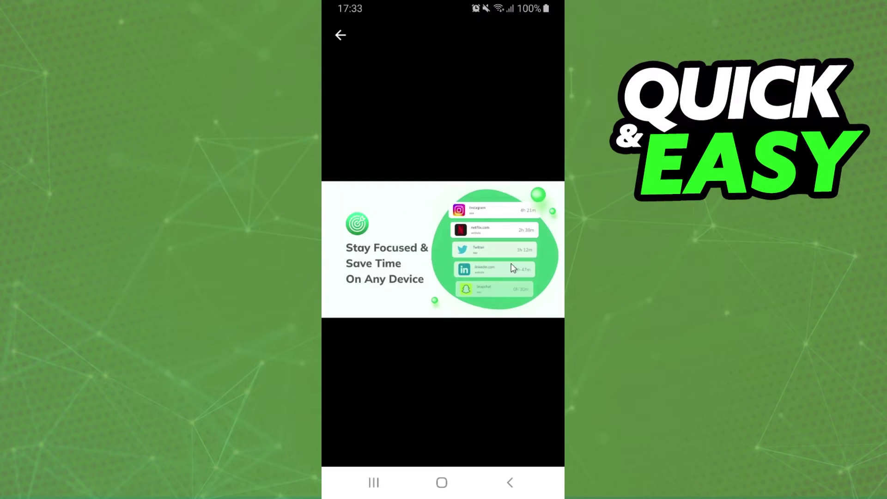
{"action": "left_click_drag", "start_coordinate": [513, 270], "coordinate": [388, 270]}
{"action": "left_click_drag", "start_coordinate": [430, 250], "coordinate": [346, 249]}
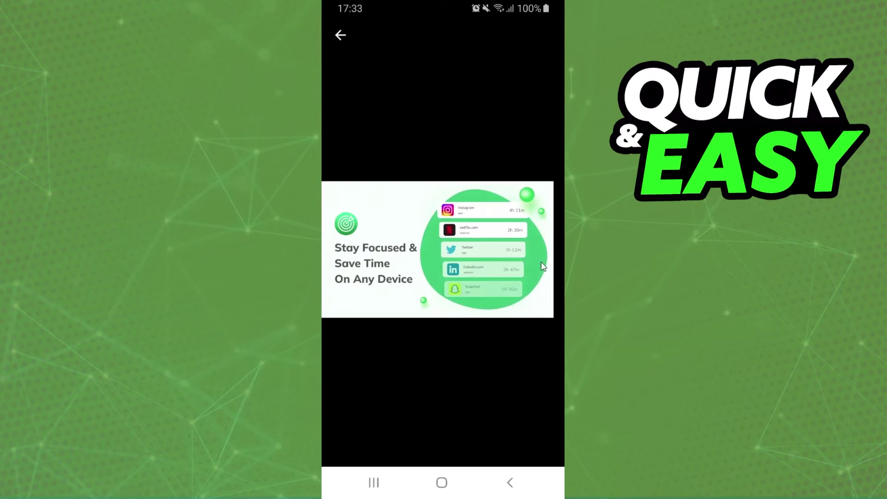
{"action": "mouse_move", "coordinate": [499, 250]}
{"action": "left_mouse_down"}
{"action": "mouse_move", "coordinate": [374, 250]}
{"action": "mouse_move", "coordinate": [375, 263]}
{"action": "left_mouse_up"}
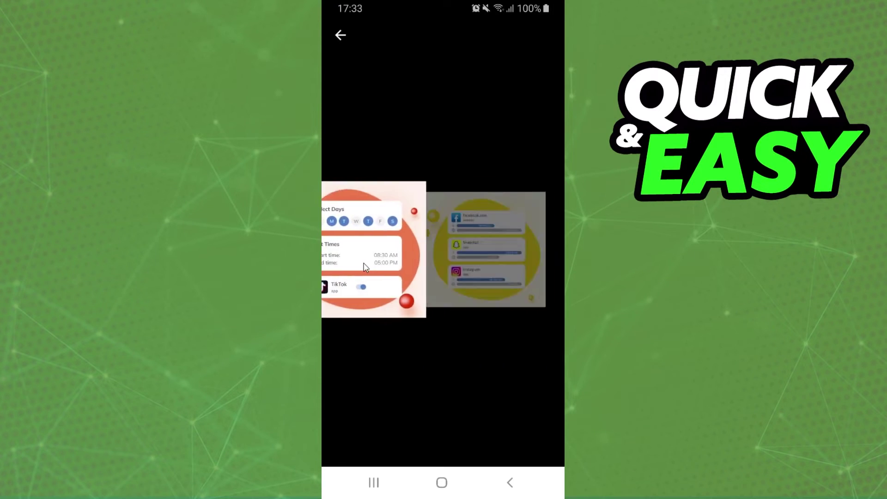
{"action": "left_click", "coordinate": [522, 481]}
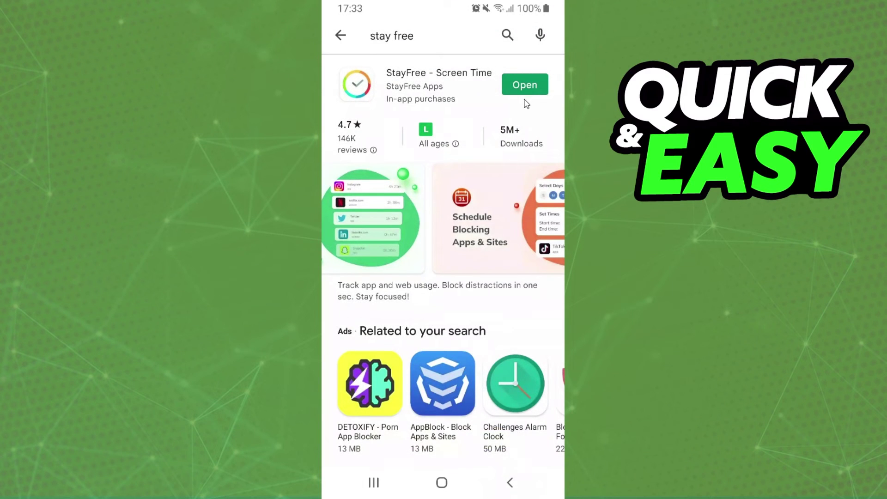
{"action": "left_click_drag", "start_coordinate": [544, 226], "coordinate": [375, 226]}
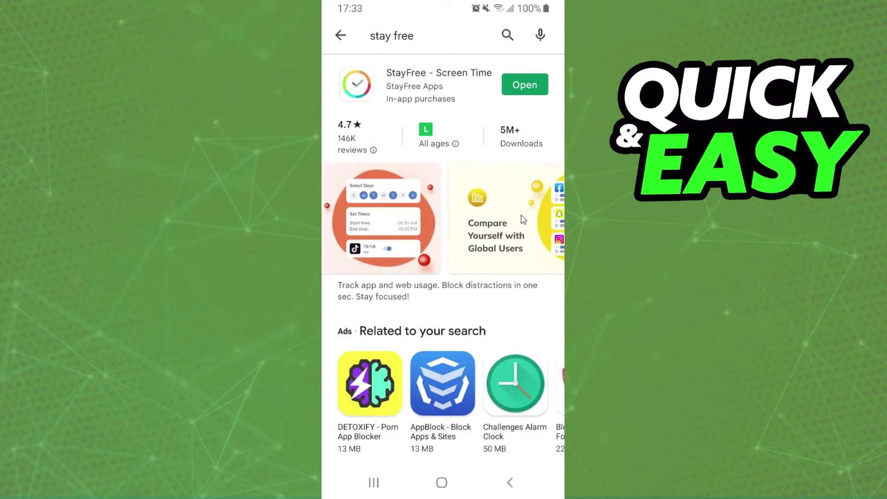